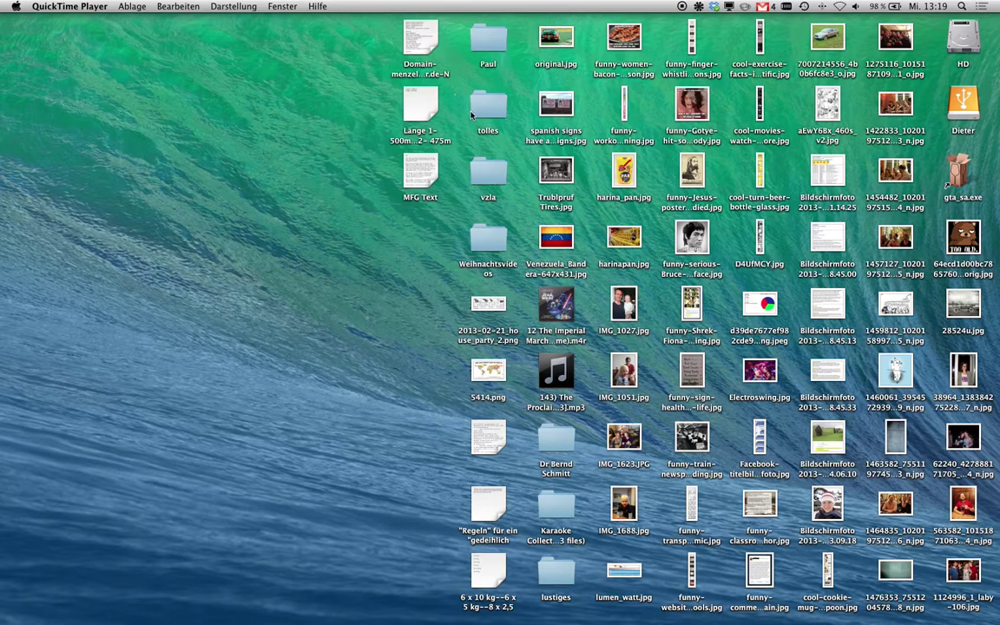
Drag a selection box around the tolles and vzla desktop folders so both are selected.
drag(416, 89, 501, 183)
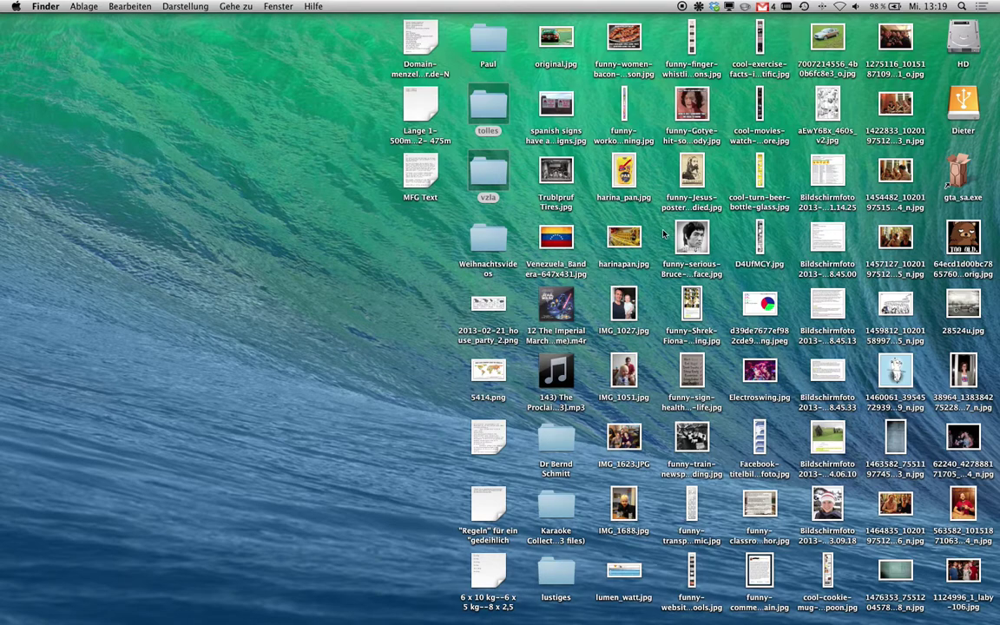
click(492, 177)
Open tolles and vzla in separate windows, move tolles up-left, then briefly view Mission Control.
key(super+o)
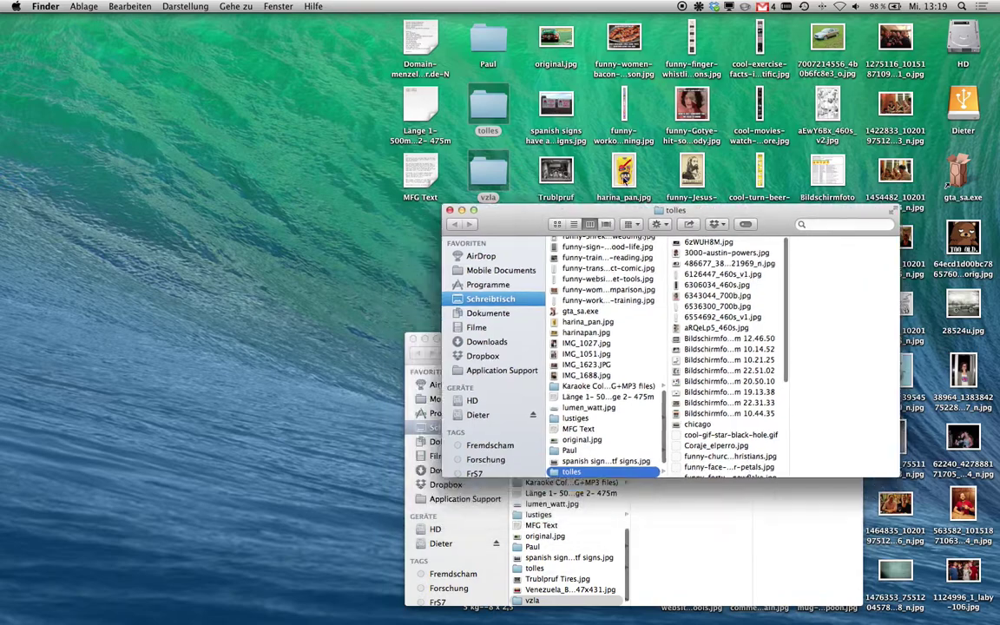
drag(677, 211, 486, 169)
key(F3)
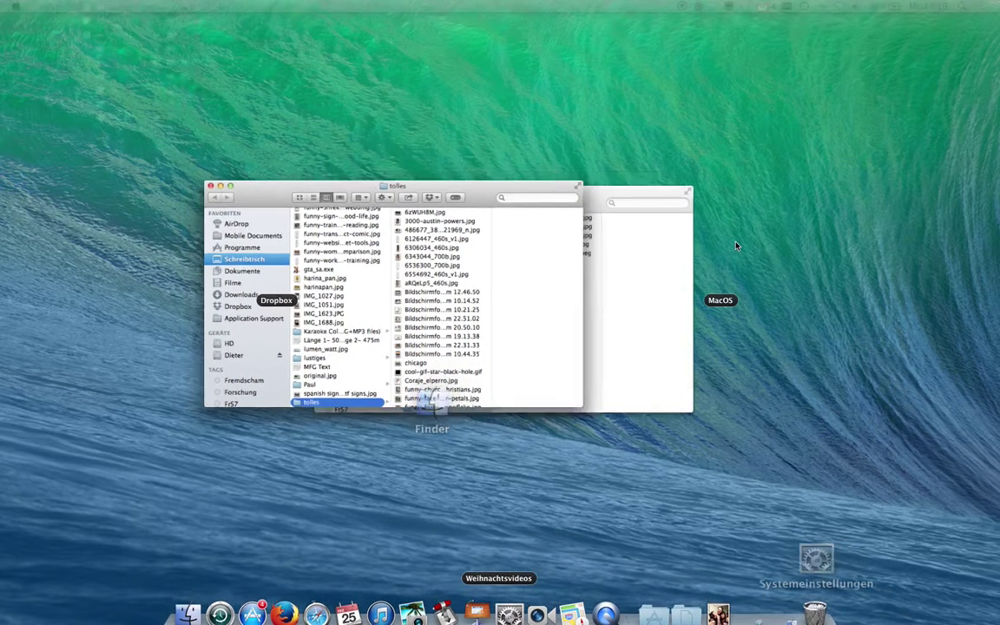
click(736, 247)
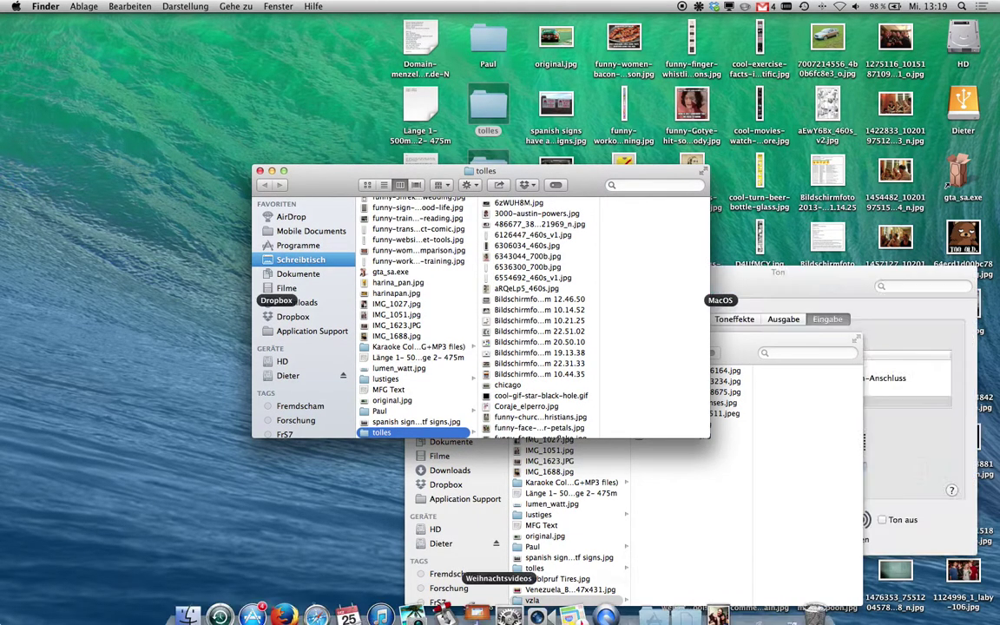
Show only Finder's windows with Ctrl+Down, try dragging the blank blue thumbnail, then toggle the view.
key(ctrl+Down)
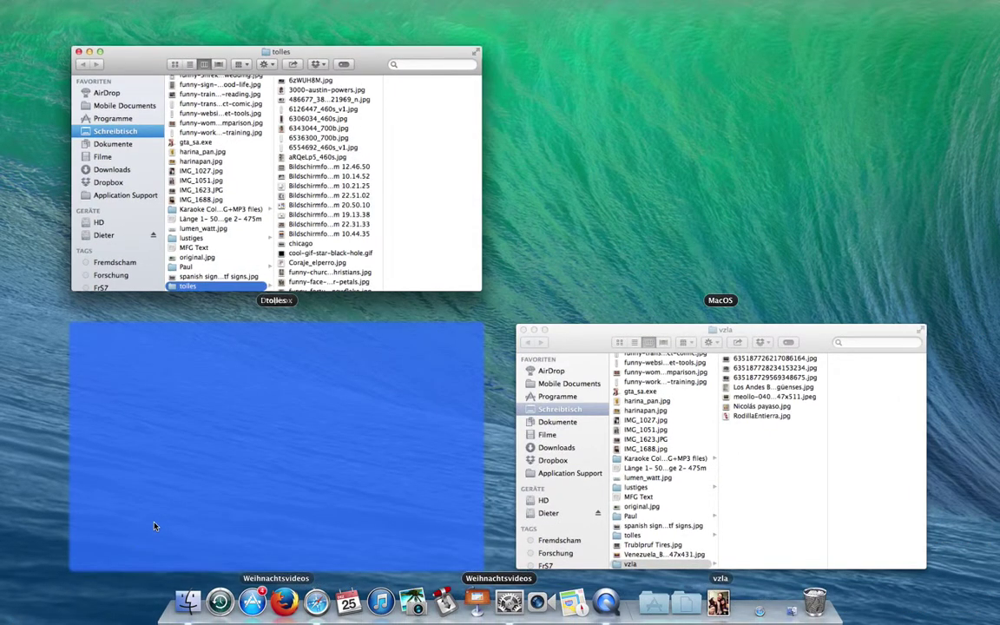
drag(173, 453, 467, 258)
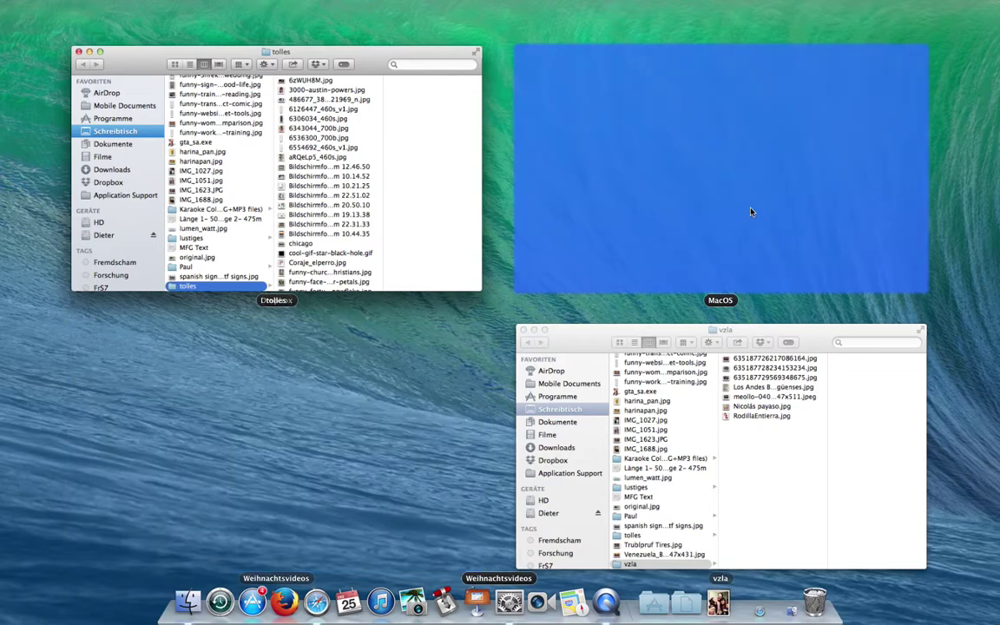
key(Escape)
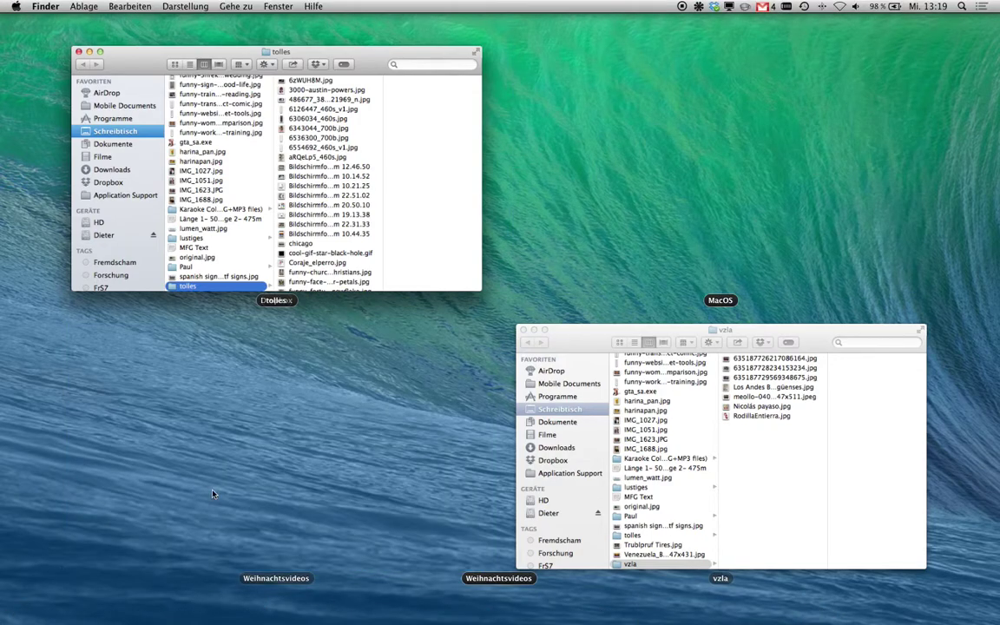
key(ctrl+Down)
key(Escape)
Reopen Finder's windows view, pick the blank blue thumbnail, and return to the desktop.
key(ctrl+Down)
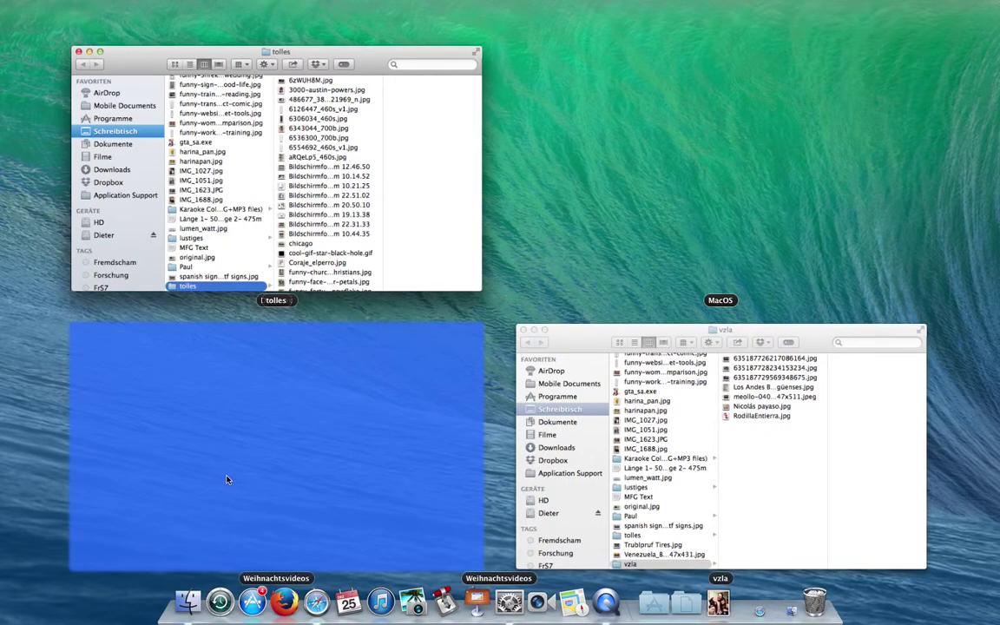
click(228, 480)
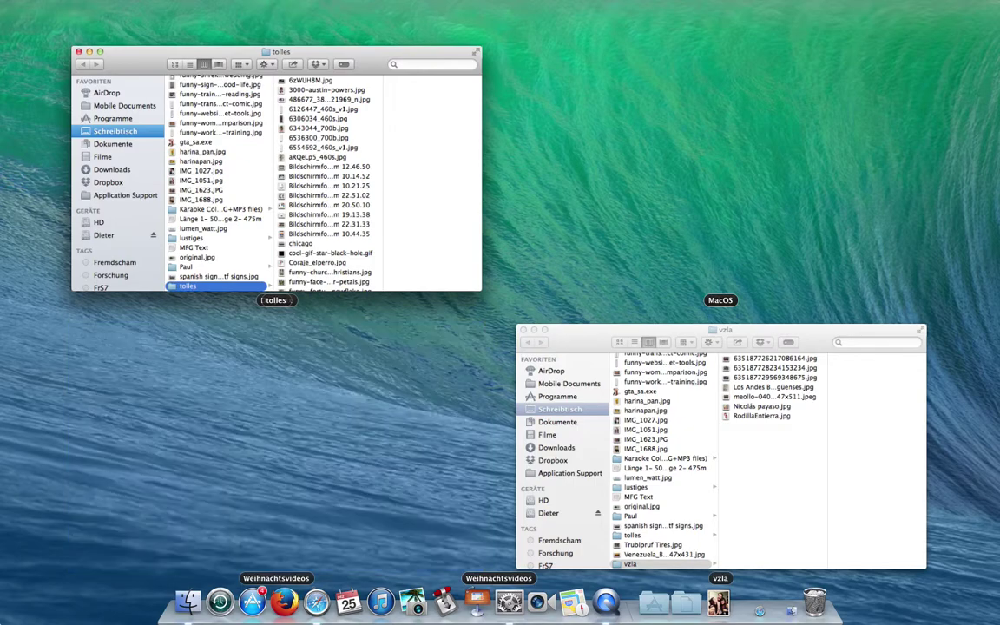
key(ctrl+Down)
key(ctrl+Down)
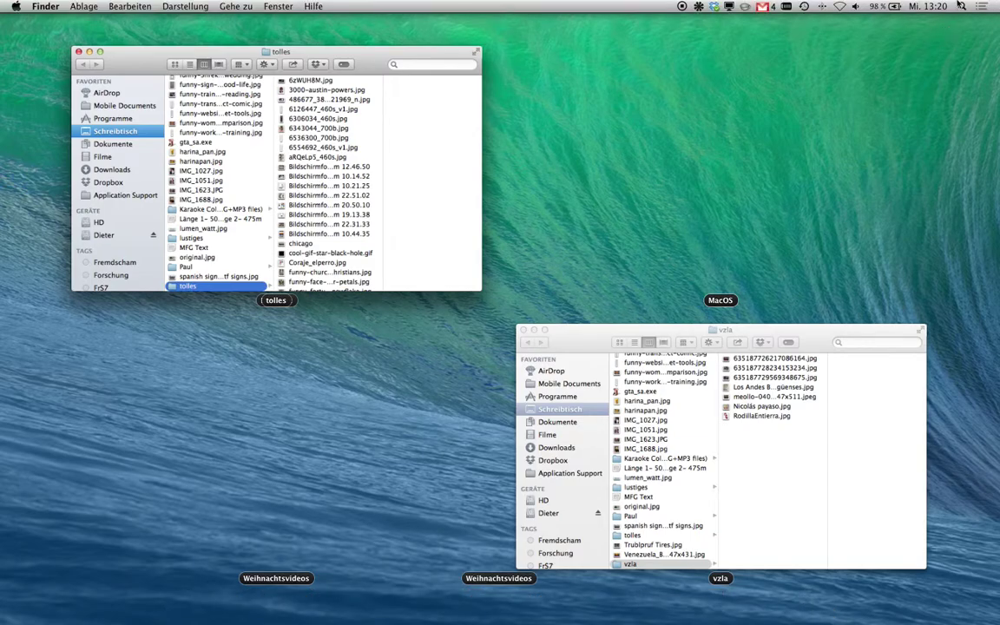
key(Escape)
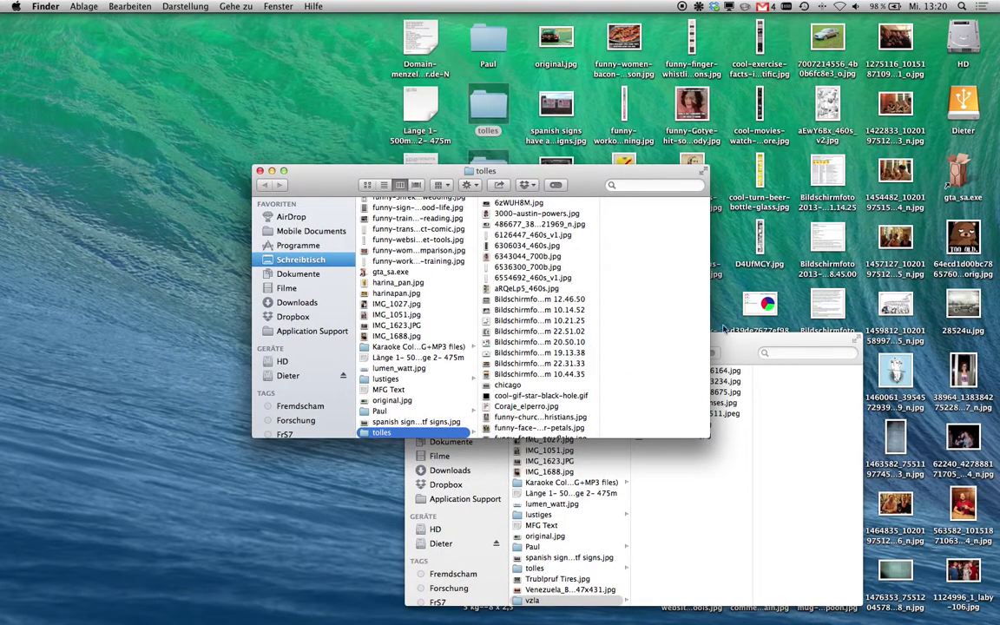
key(ctrl+Down)
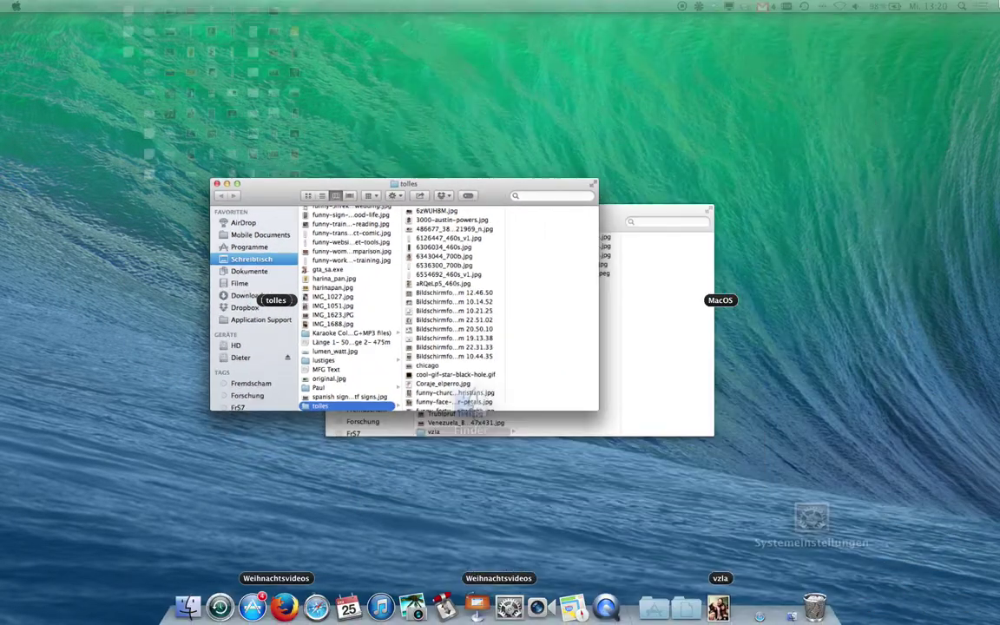
key(ctrl+Down)
key(ctrl+Down)
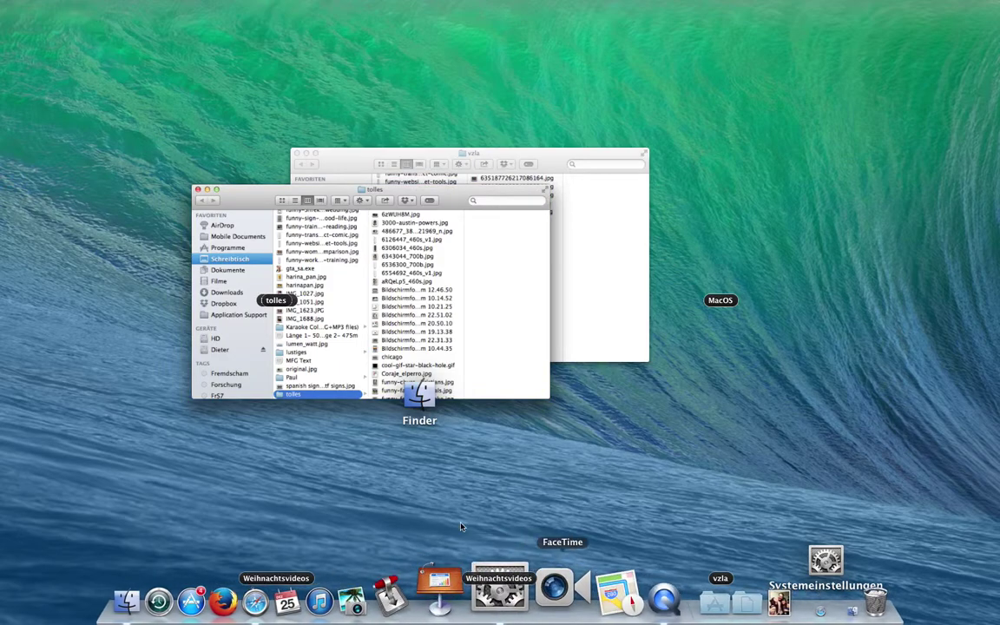
click(711, 277)
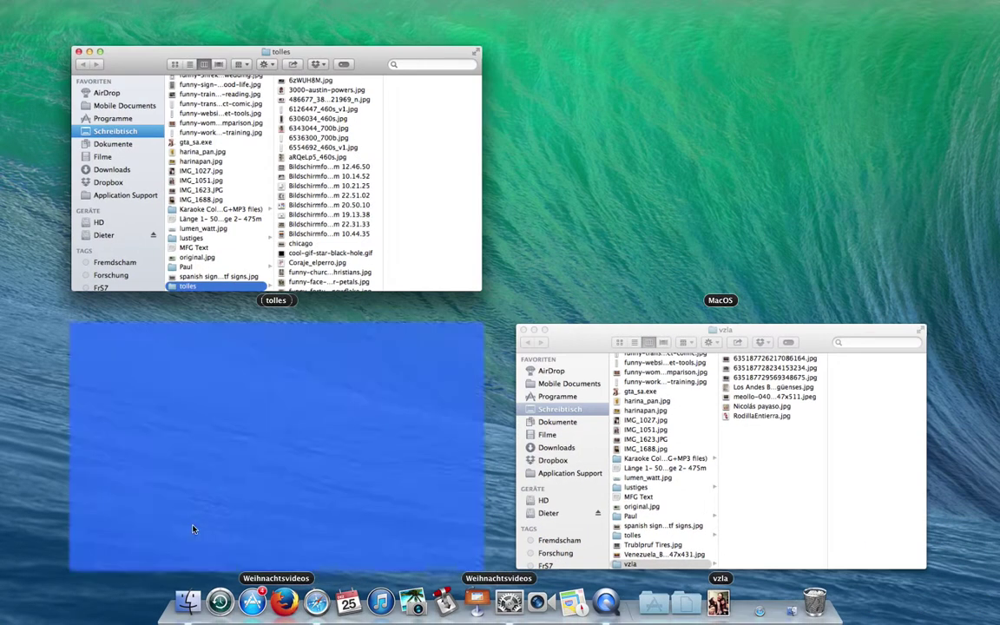
drag(181, 524, 157, 473)
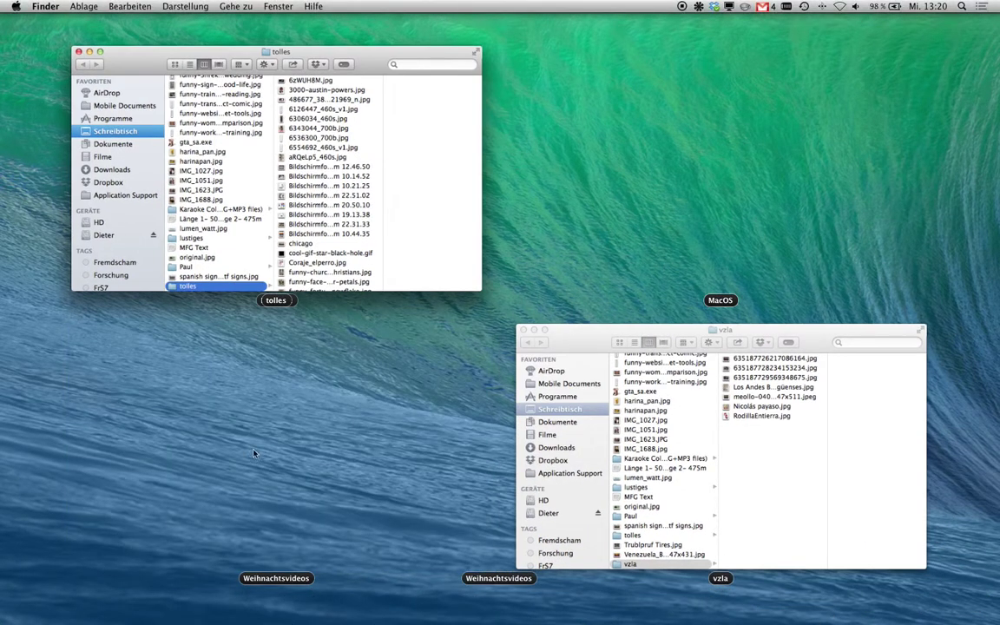
drag(65, 290, 434, 512)
click(70, 516)
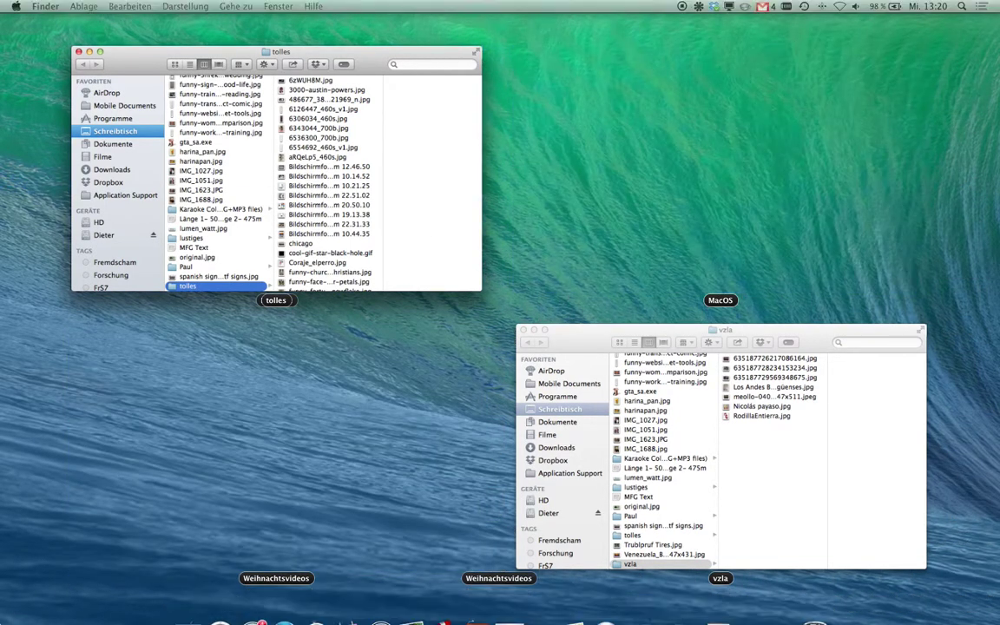
drag(535, 265, 807, 54)
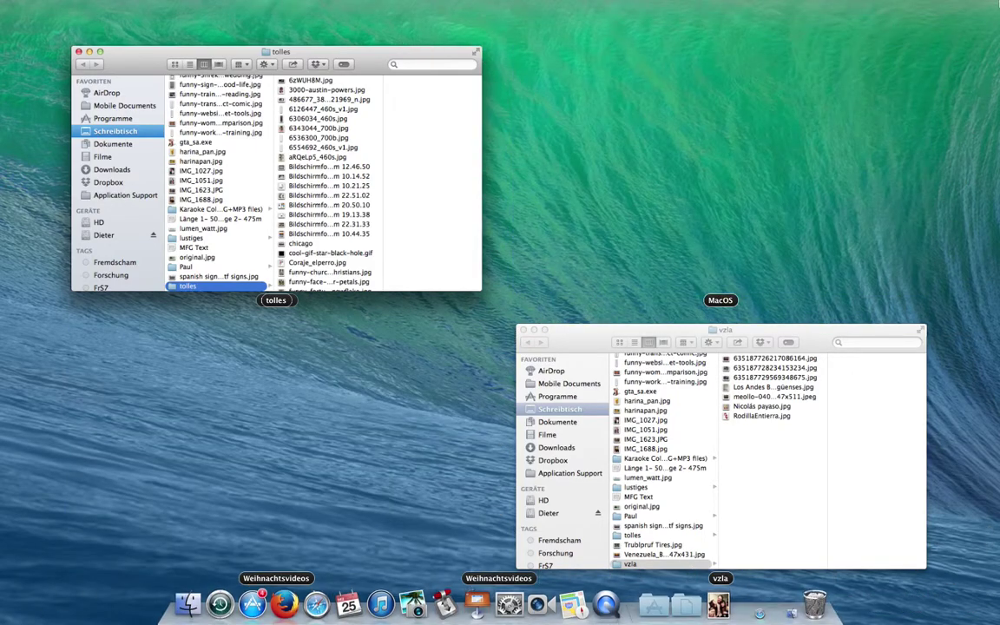
click(275, 174)
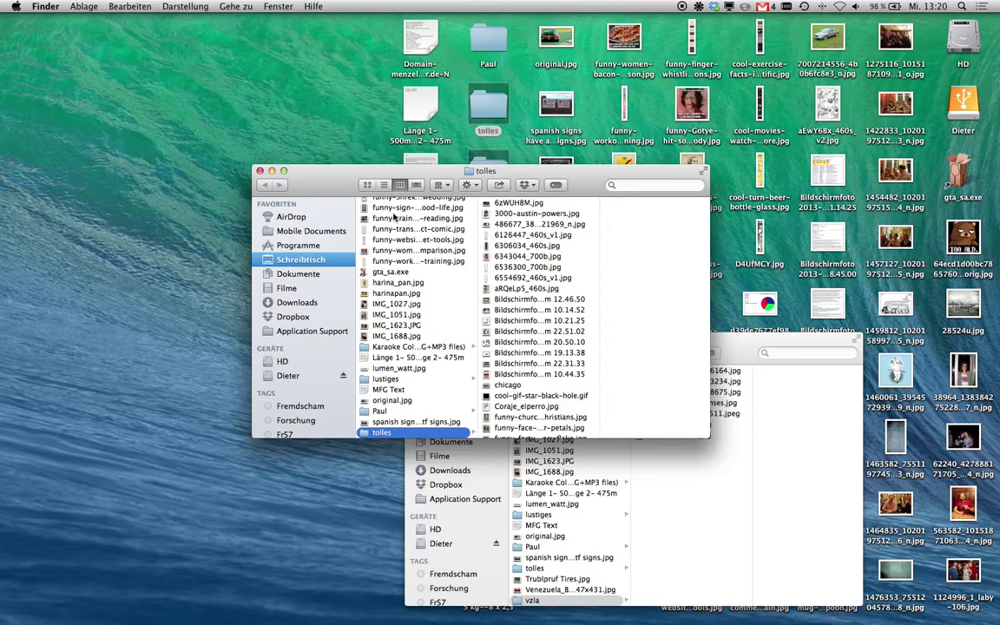
key(F12)
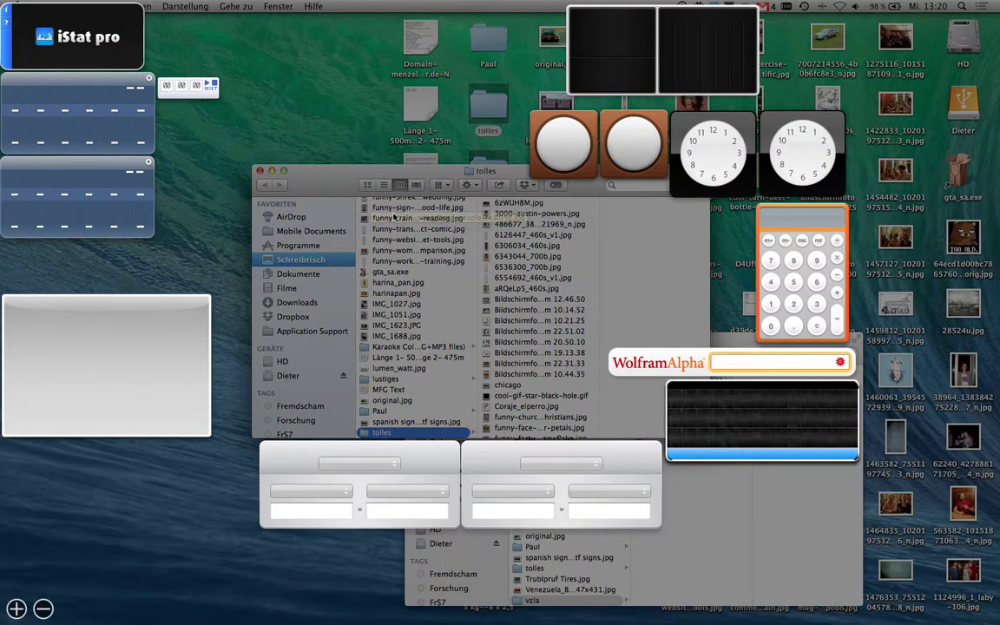
key(F12)
key(F10)
key(F10)
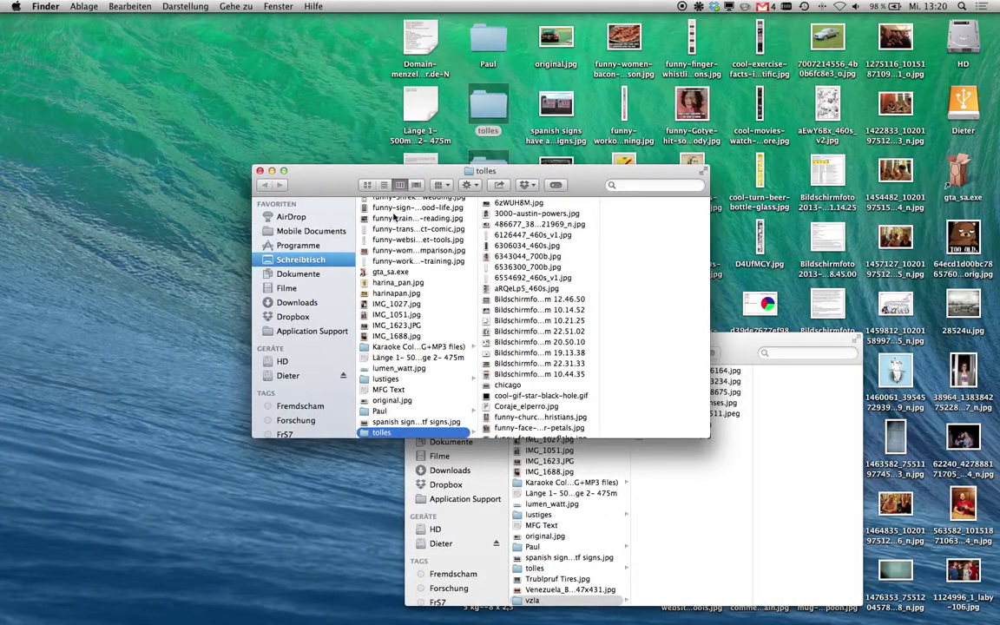
key(F10)
key(F10)
key(XF86MonBrightnessDown)
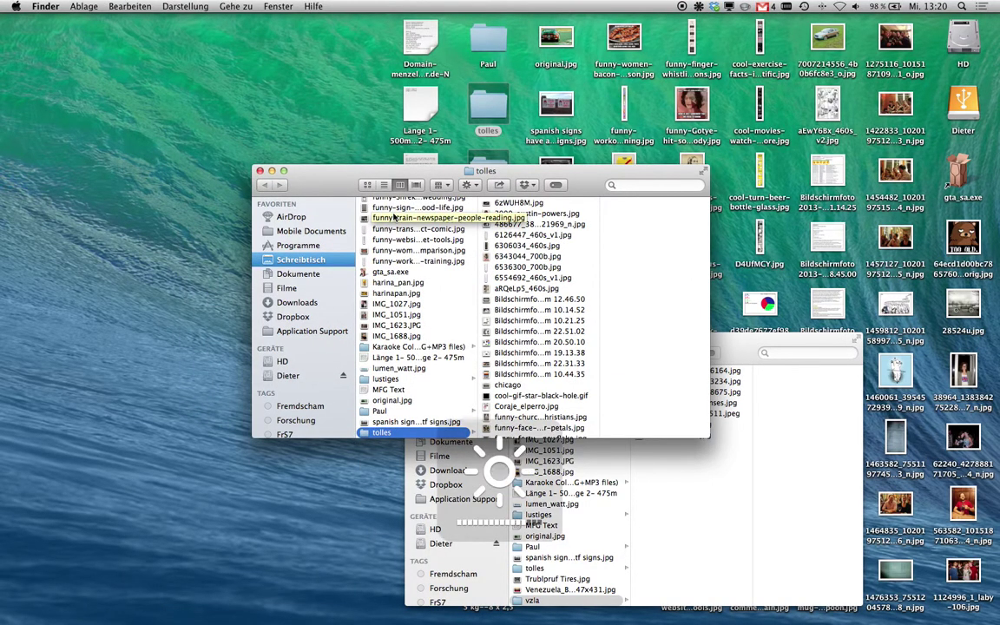
key(F12)
key(F12)
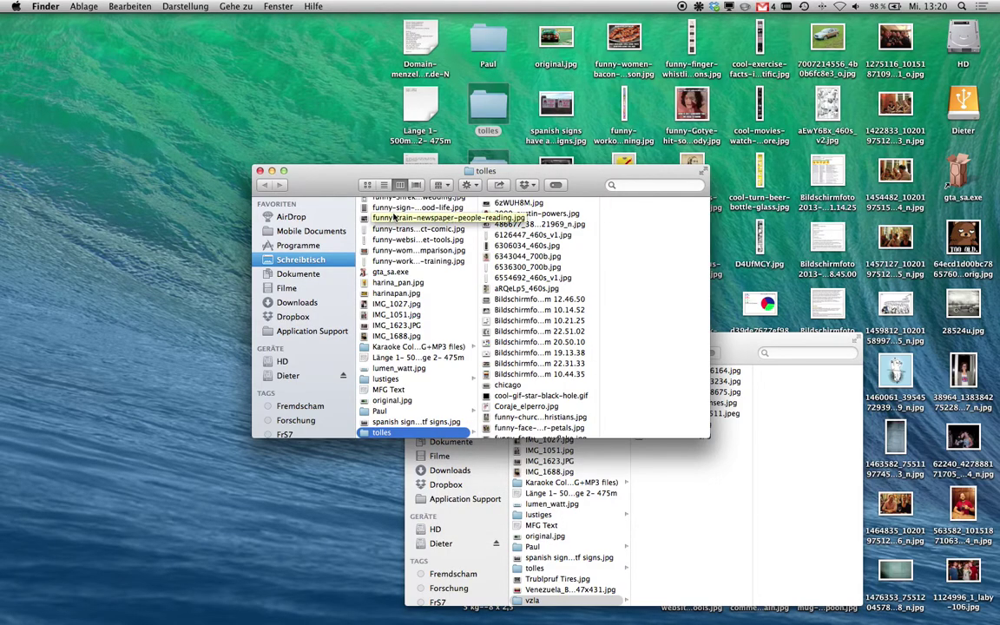
key(F12)
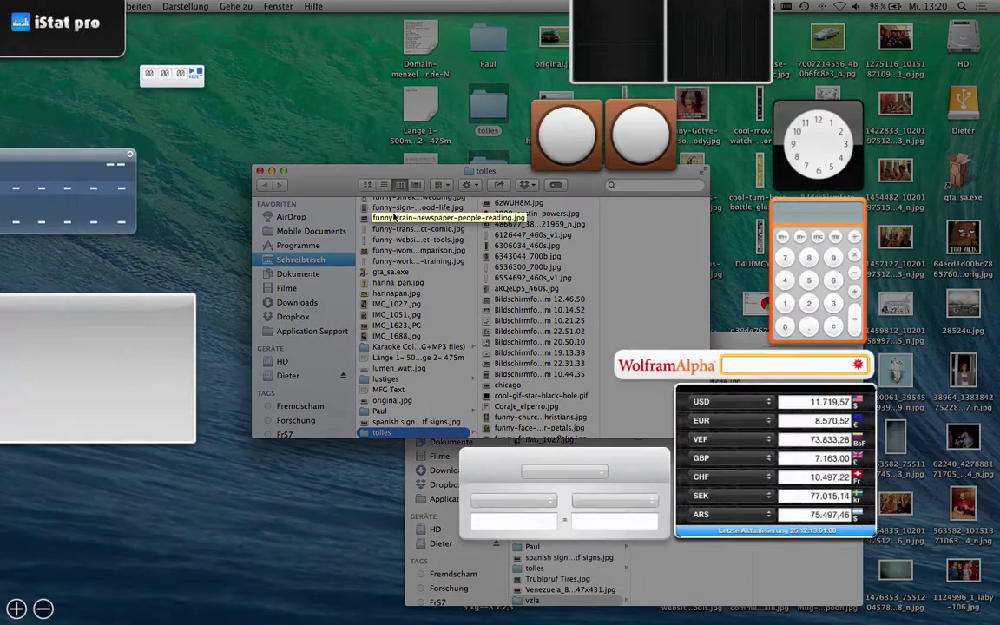
key(F12)
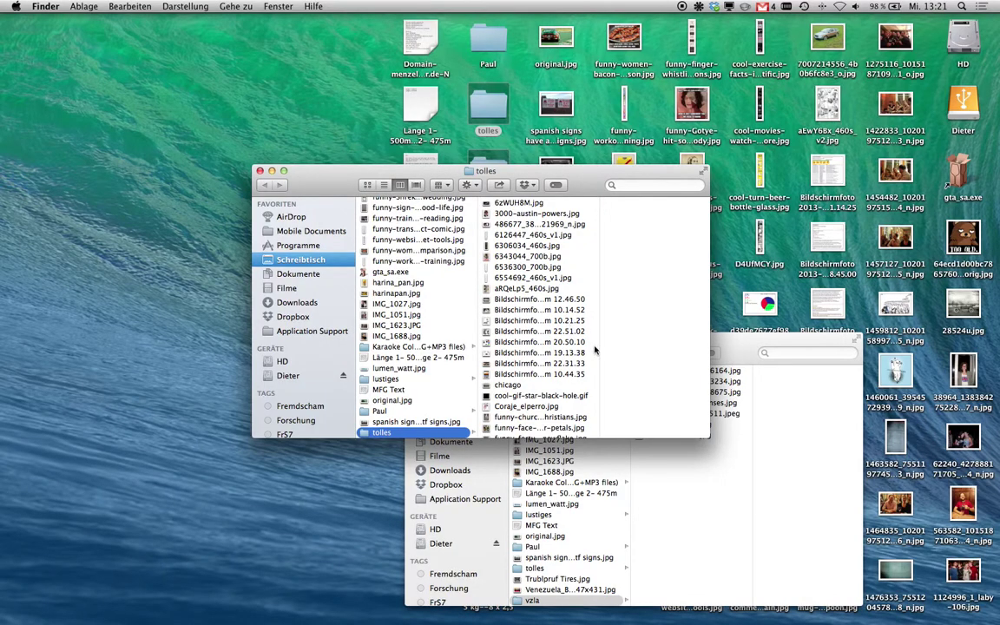
key(F11)
key(F11)
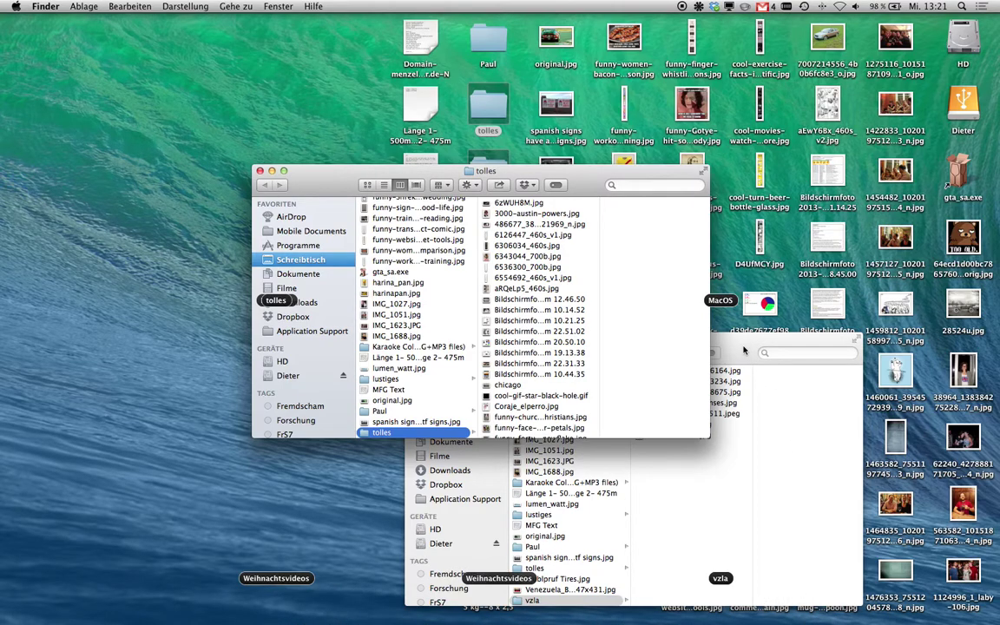
Bring the vzla window in front of tolles so its image files show.
click(677, 321)
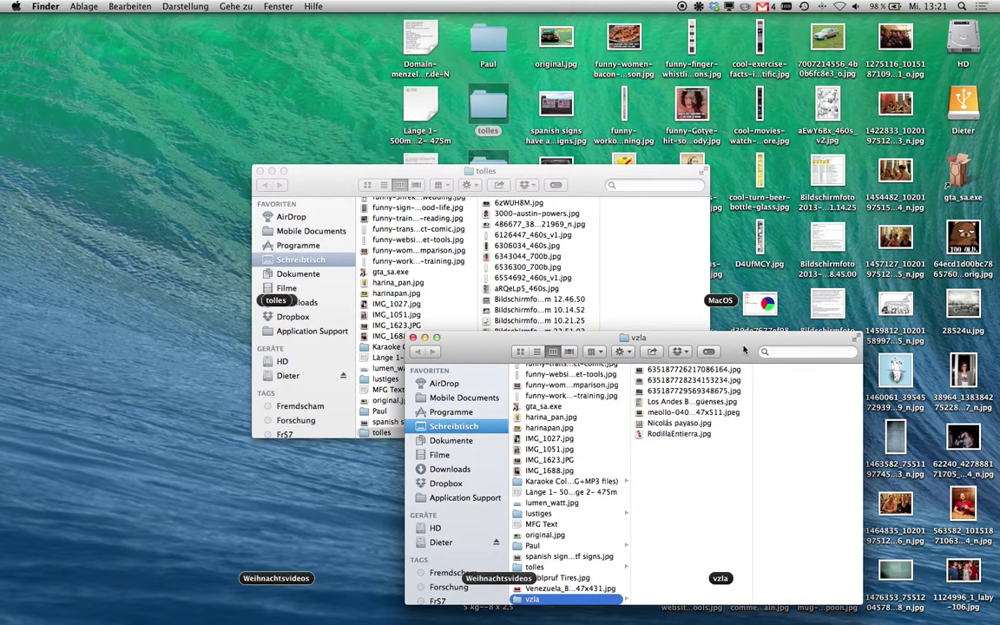